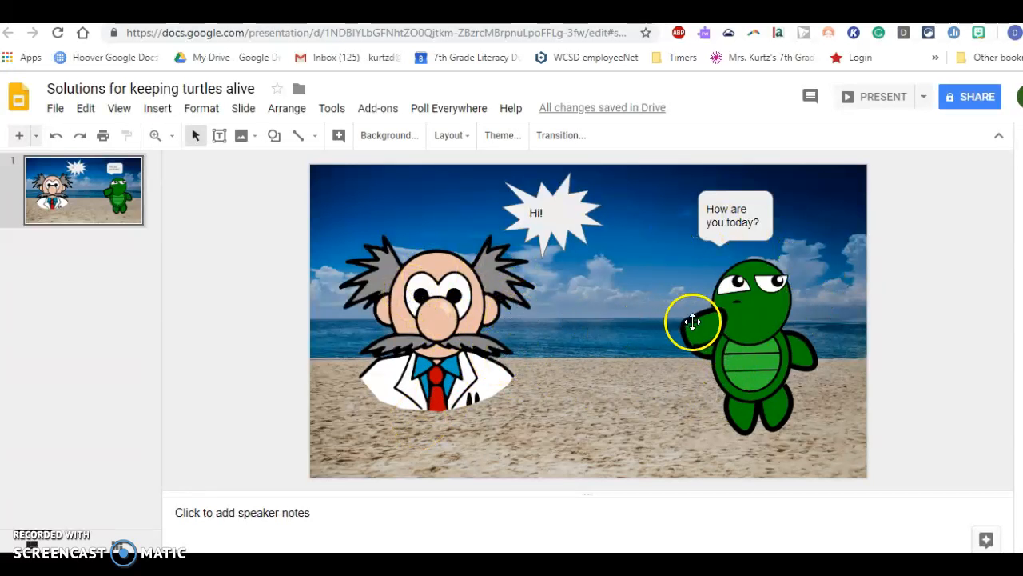
Add an animation to the turtle image and set its effect to Fly in from right.
left_click(741, 312)
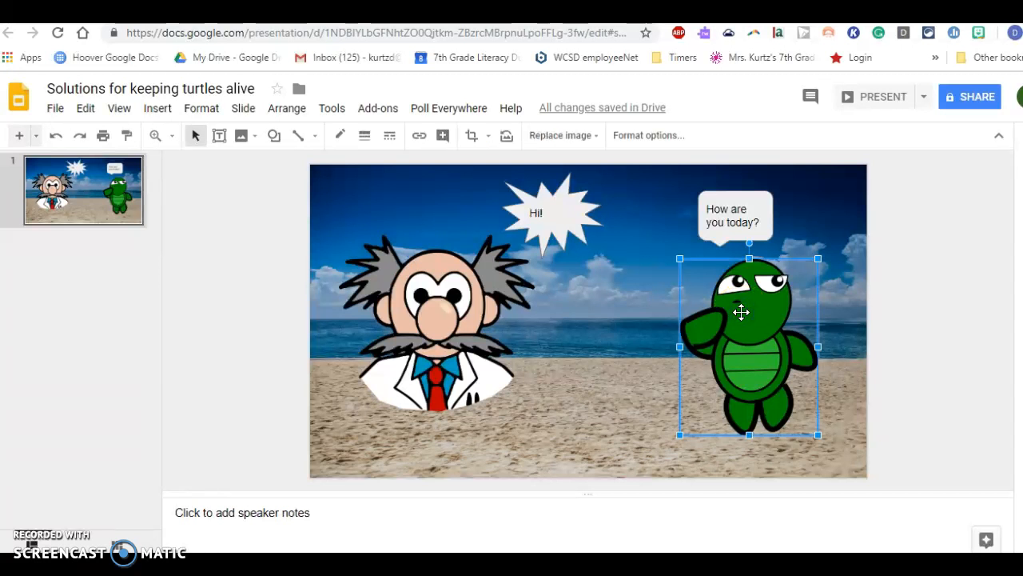
left_click(158, 109)
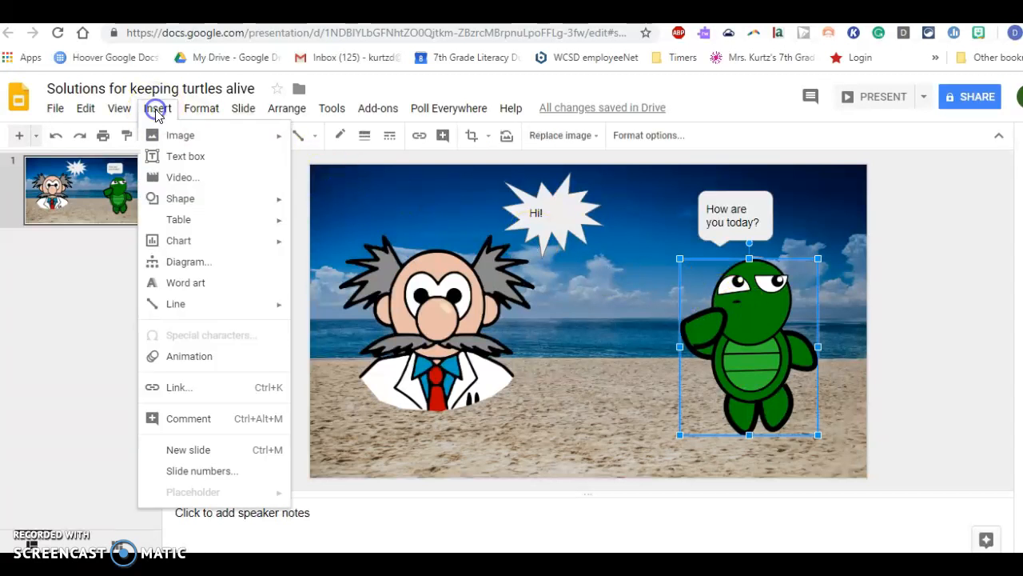
left_click(202, 359)
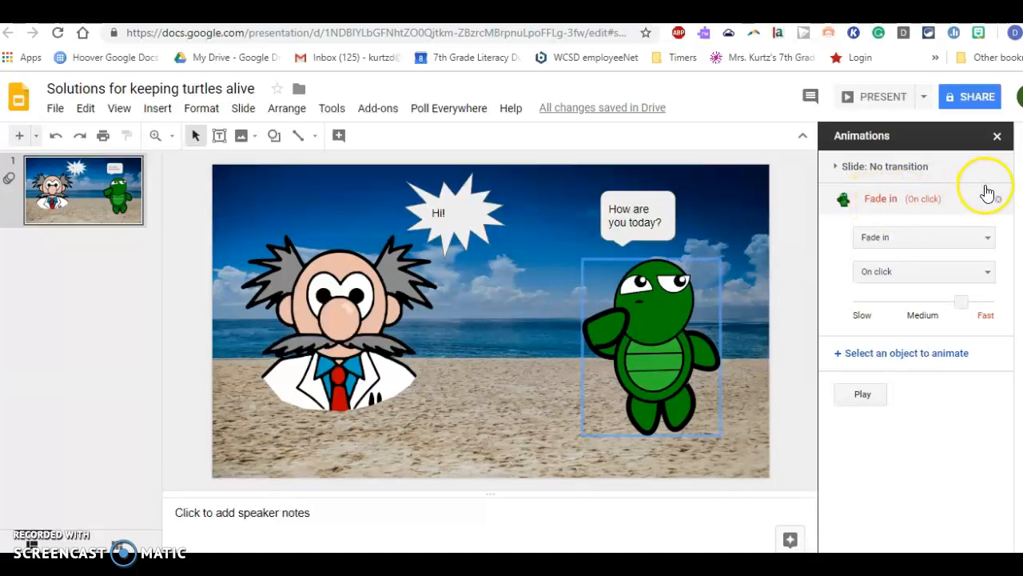
left_click(988, 237)
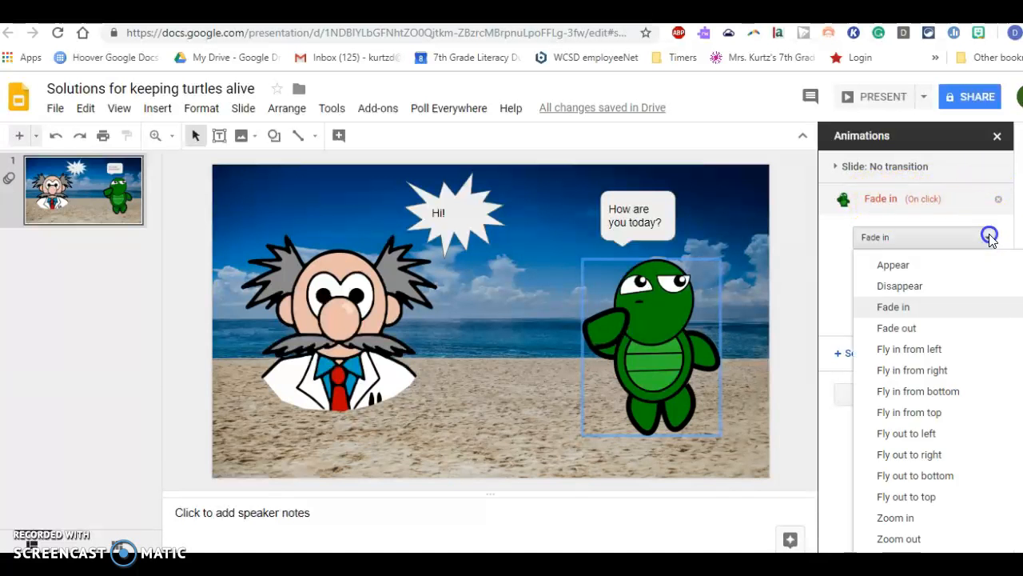
left_click(966, 366)
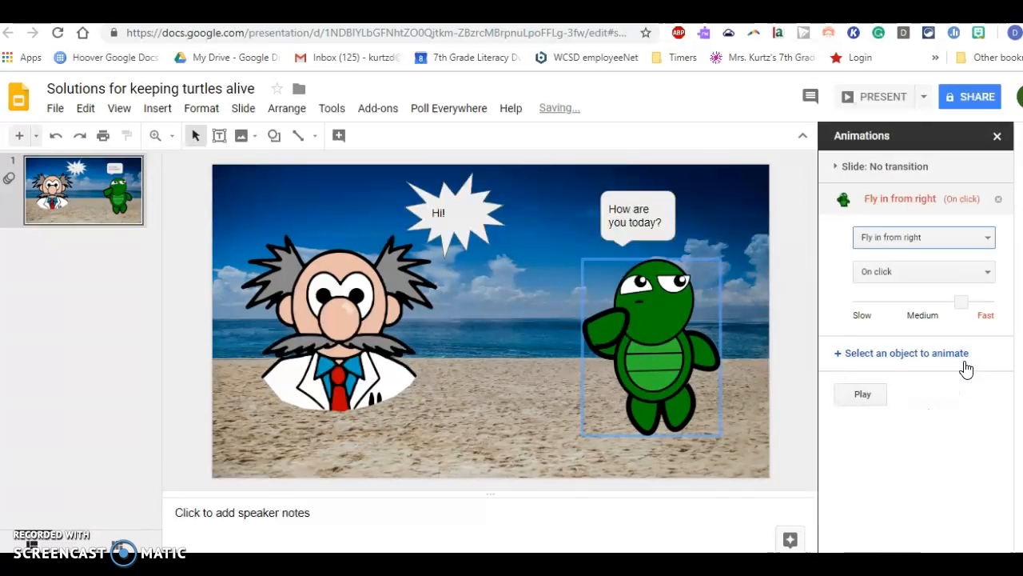
Slow the turtle's animation to about 4.9 seconds and set it to start After previous.
left_click(964, 301)
left_click_drag(964, 301, 862, 303)
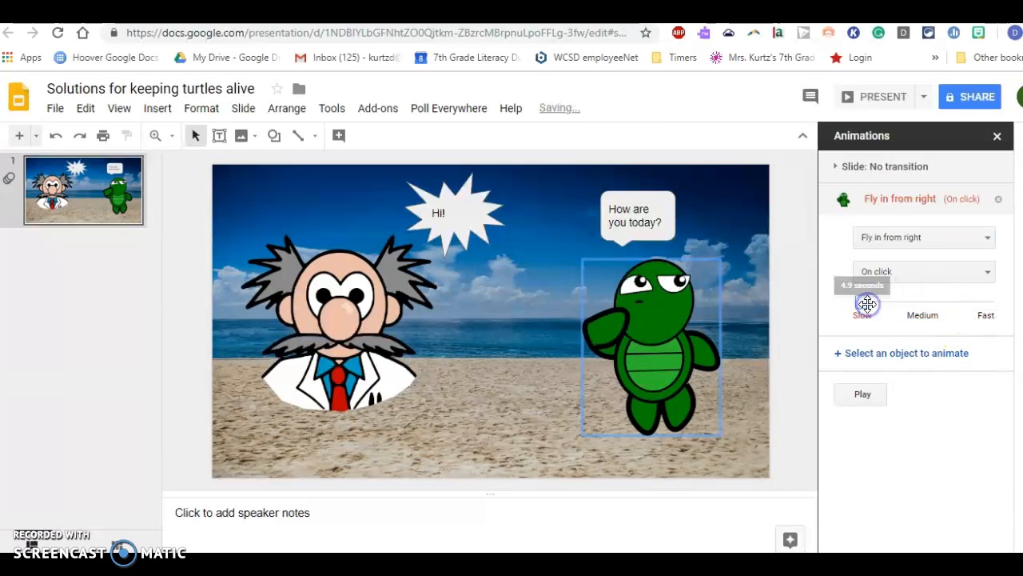
left_click(938, 273)
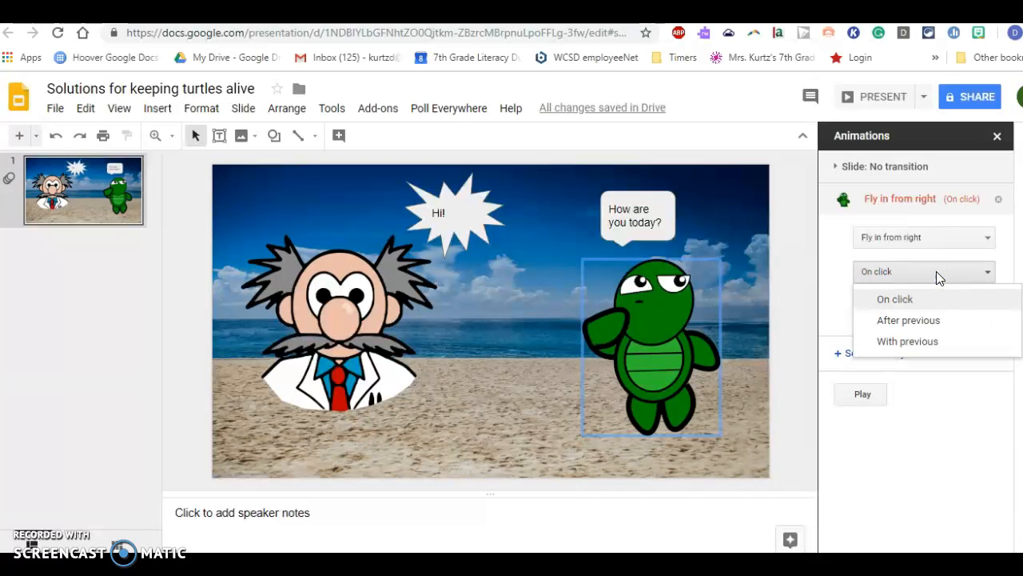
left_click(927, 320)
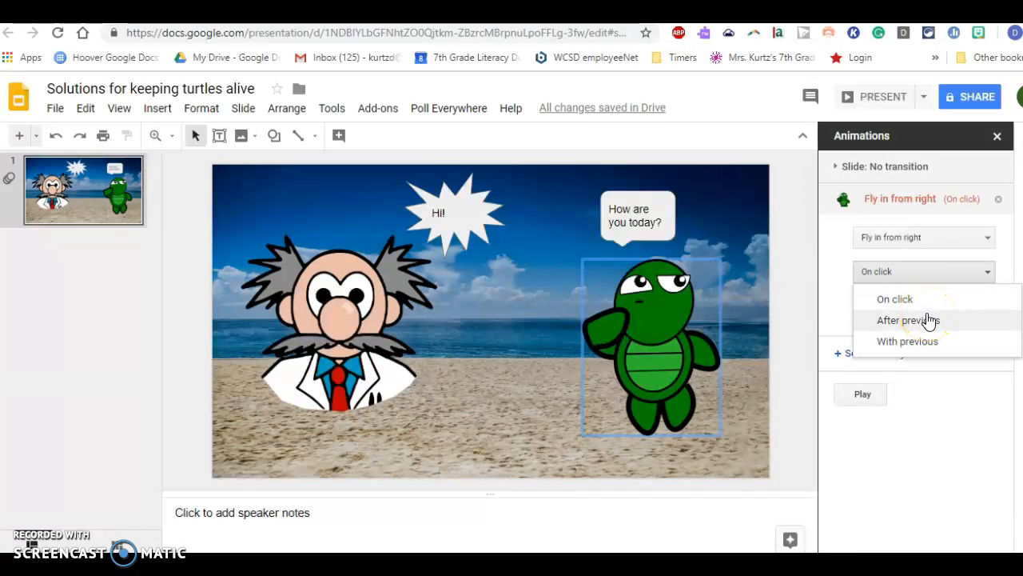
left_click(927, 320)
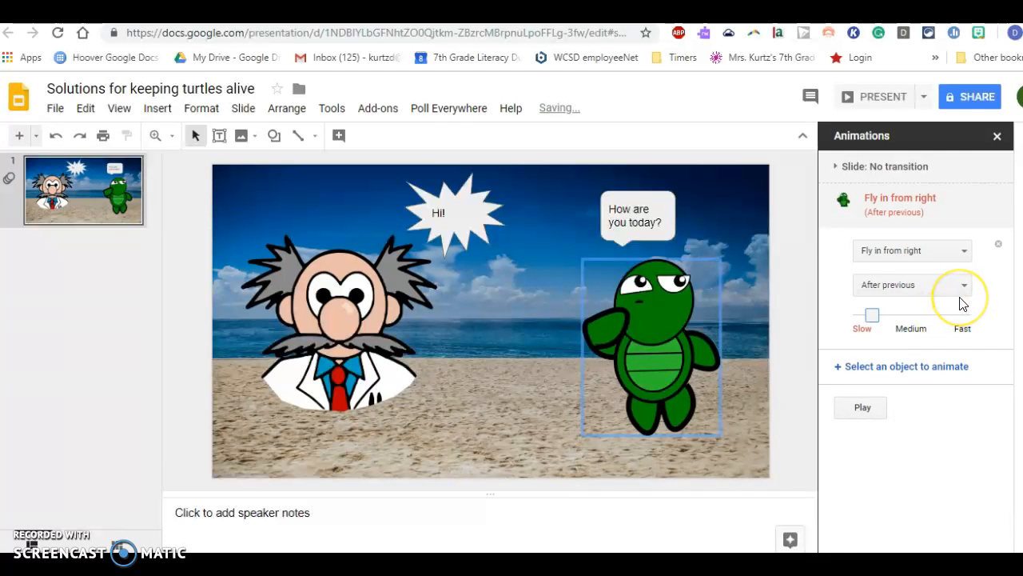
left_click(895, 202)
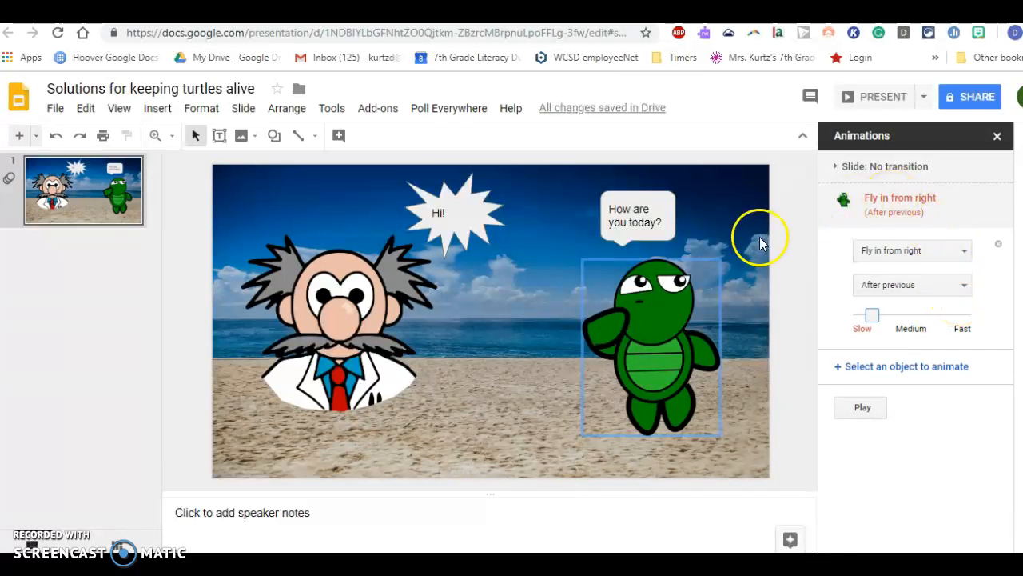
Add a Fade in animation that starts on click to the "How are you today?" speech bubble.
left_click(641, 199)
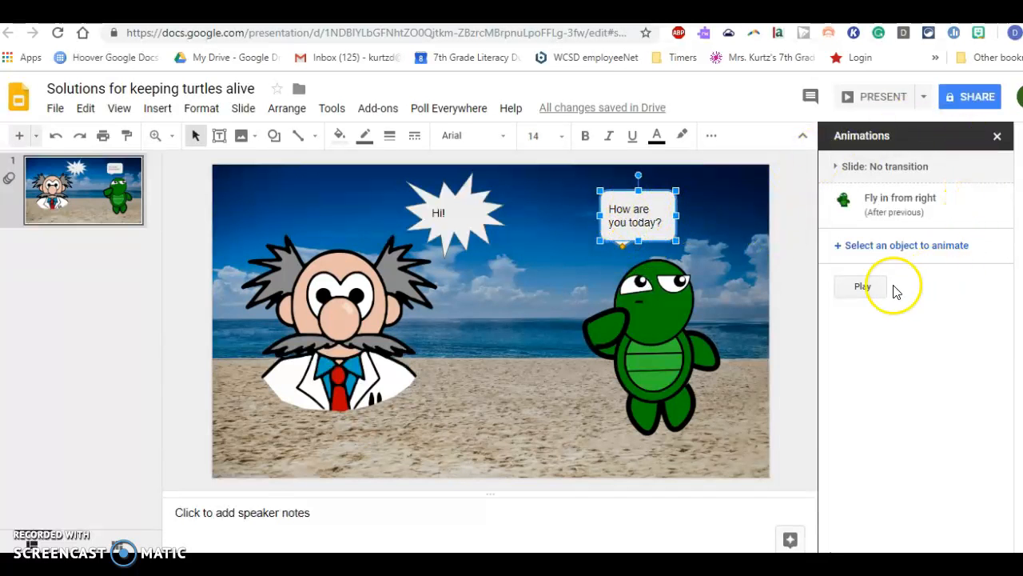
right_click(657, 210)
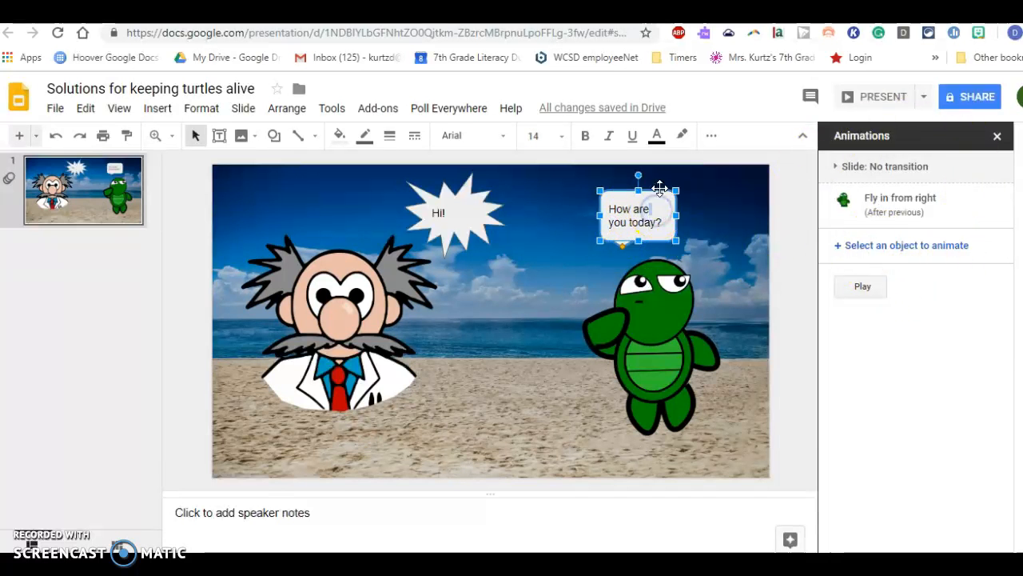
left_click(866, 248)
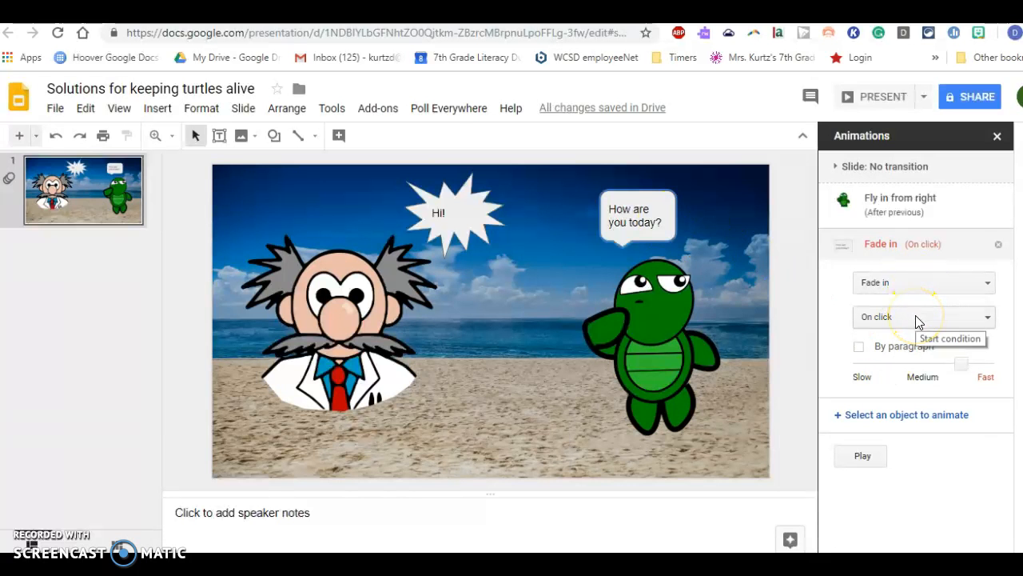
Preview the slide's turtle and speech bubble animations, and stop the playback.
left_click(870, 453)
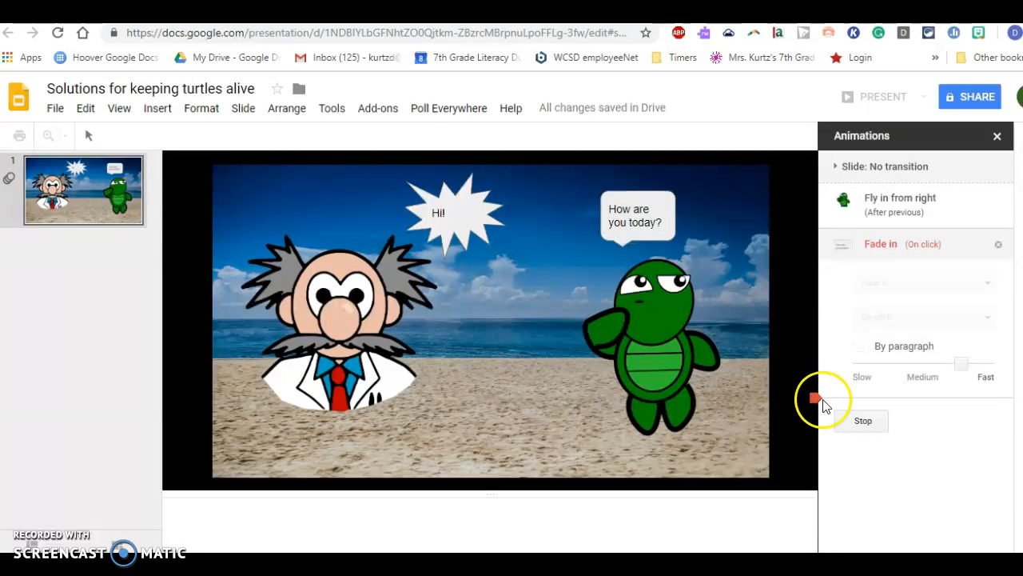
left_click(854, 421)
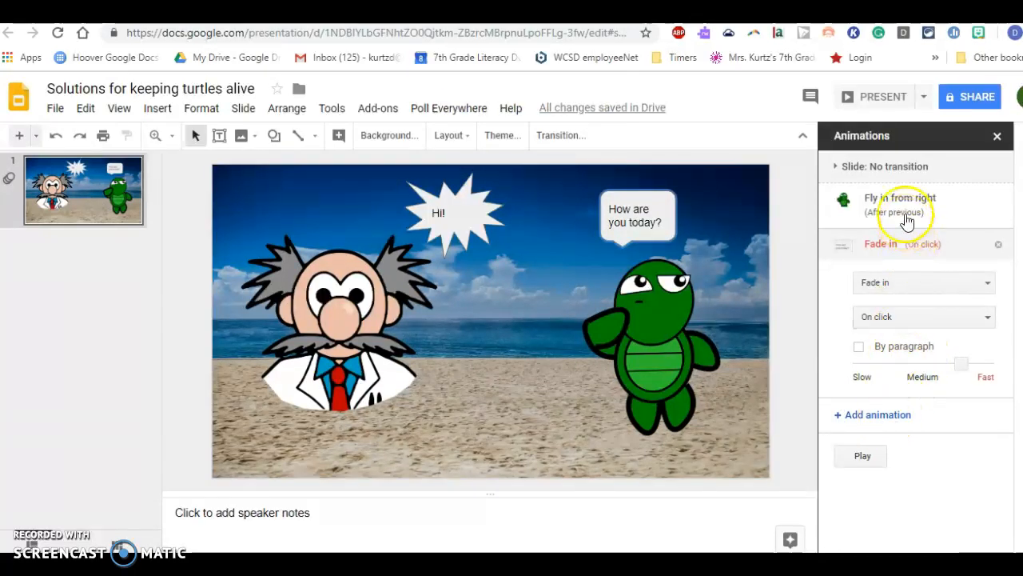
mouse_move(904, 210)
left_mouse_down()
mouse_move(904, 299)
mouse_move(906, 189)
mouse_move(906, 206)
left_mouse_up()
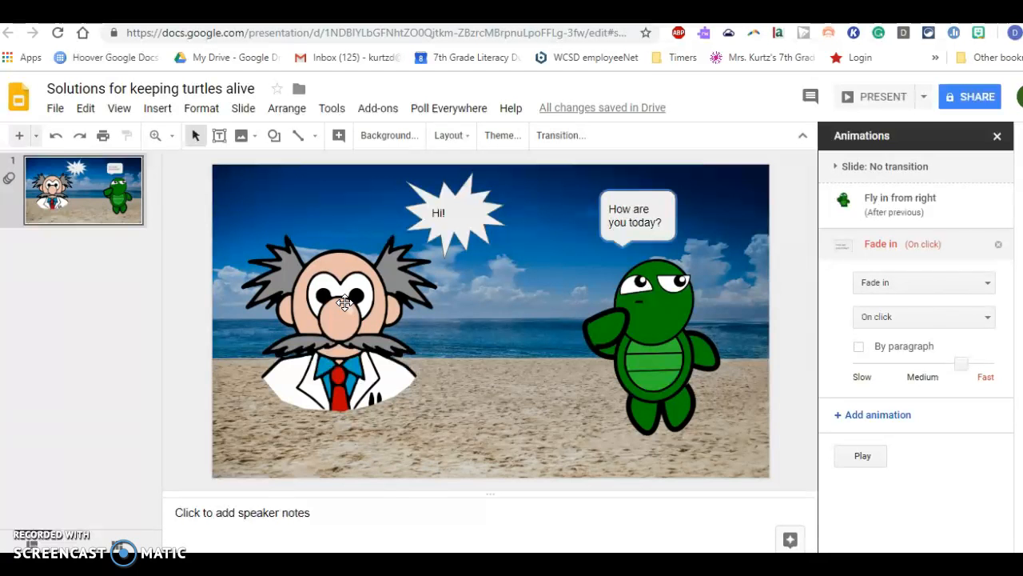
Add a Fly in from left animation to the scientist image and place it first in the animation order.
left_click(344, 301)
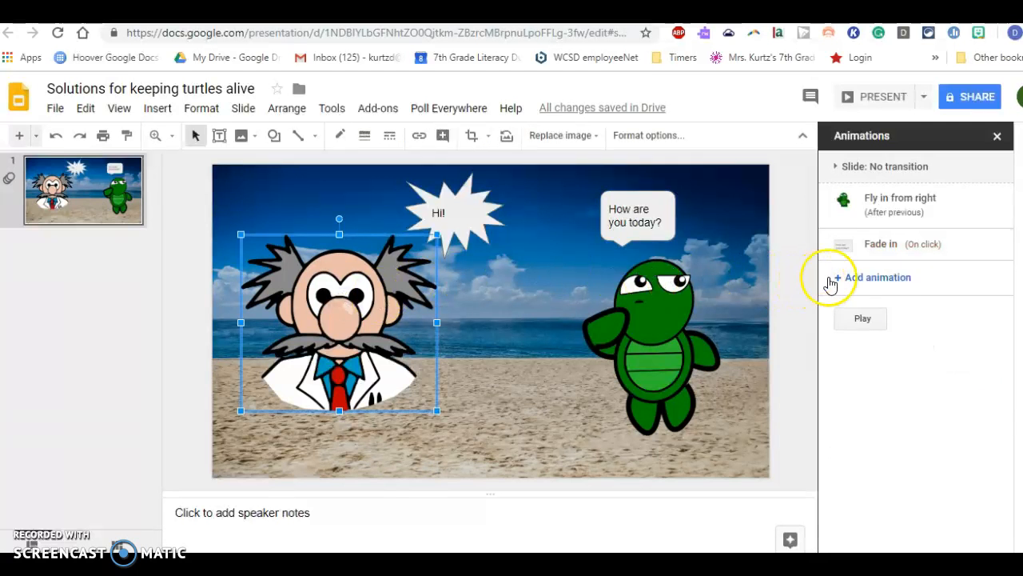
left_click(833, 280)
left_click(902, 315)
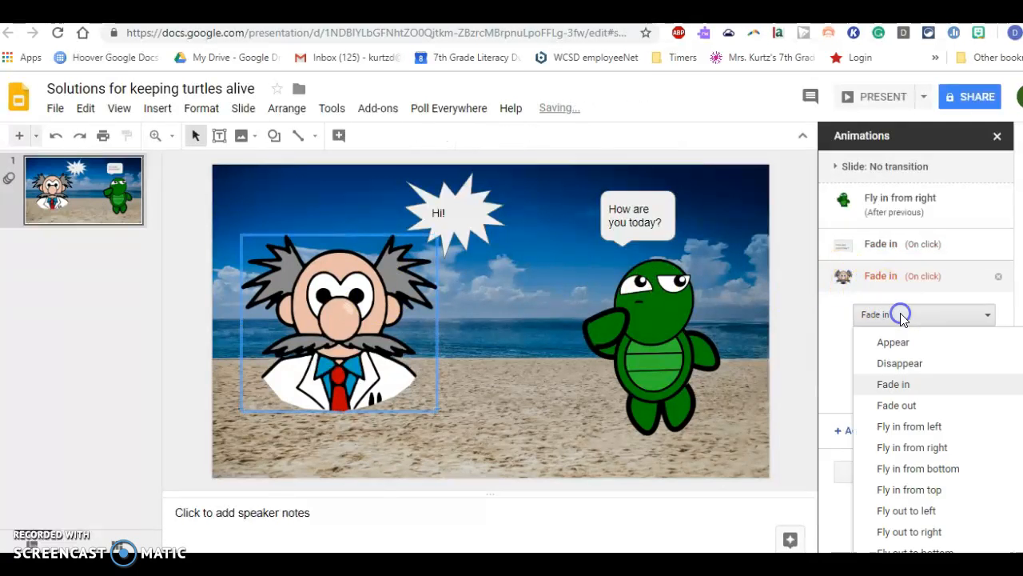
left_click(909, 426)
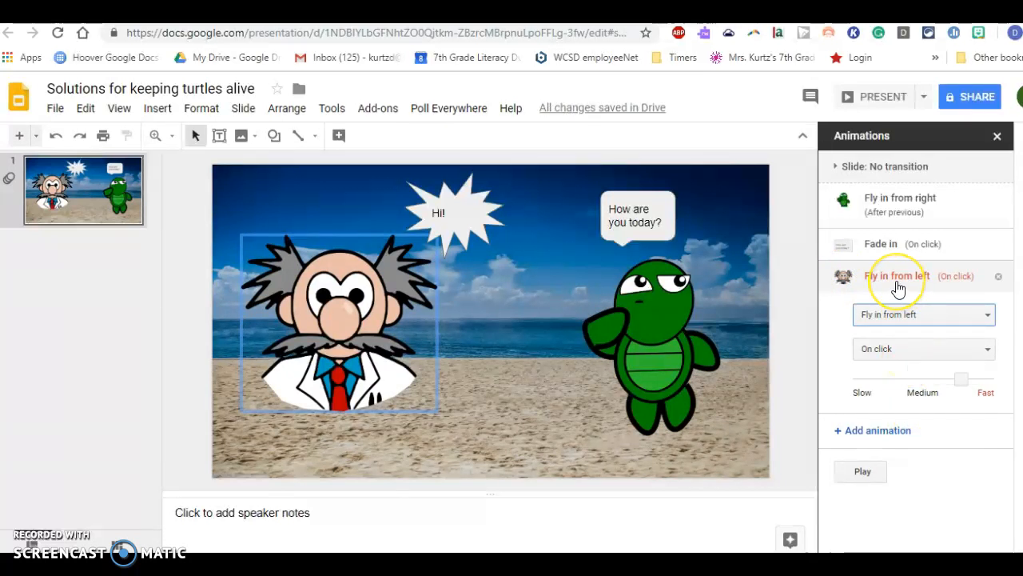
left_click_drag(898, 289, 893, 205)
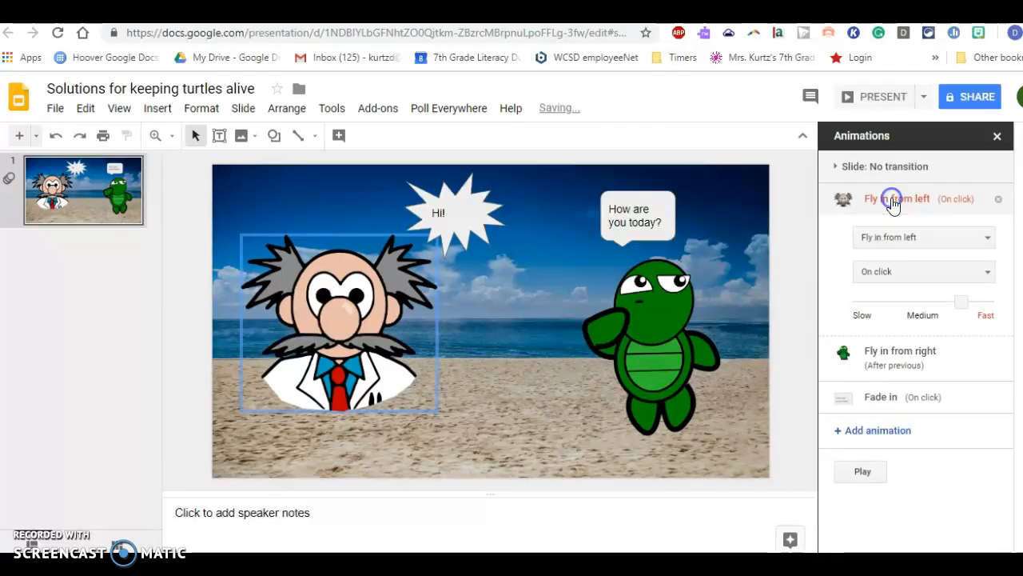
Preview the slide's animations with the scientist entering first.
left_click(864, 472)
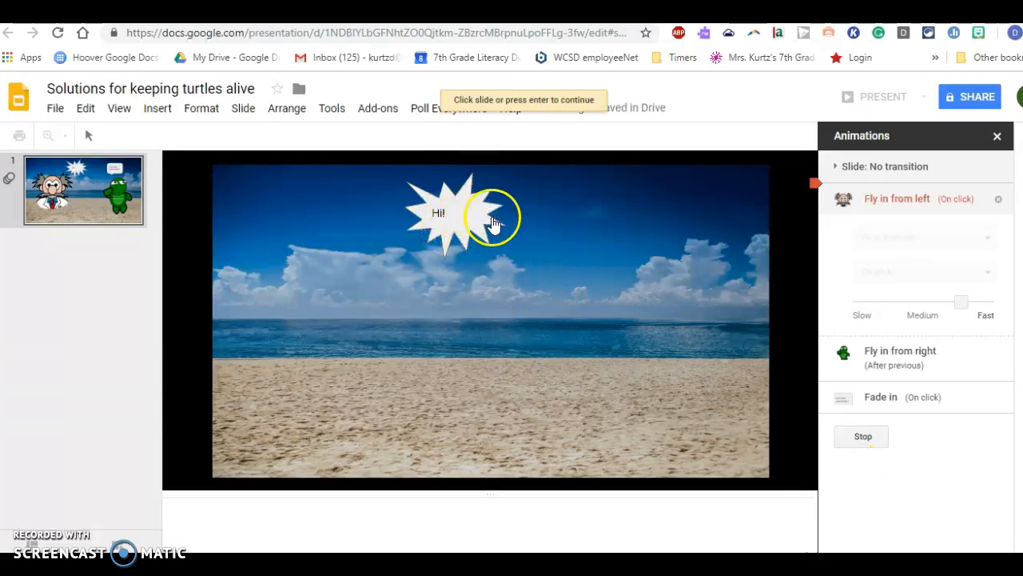
left_click(498, 332)
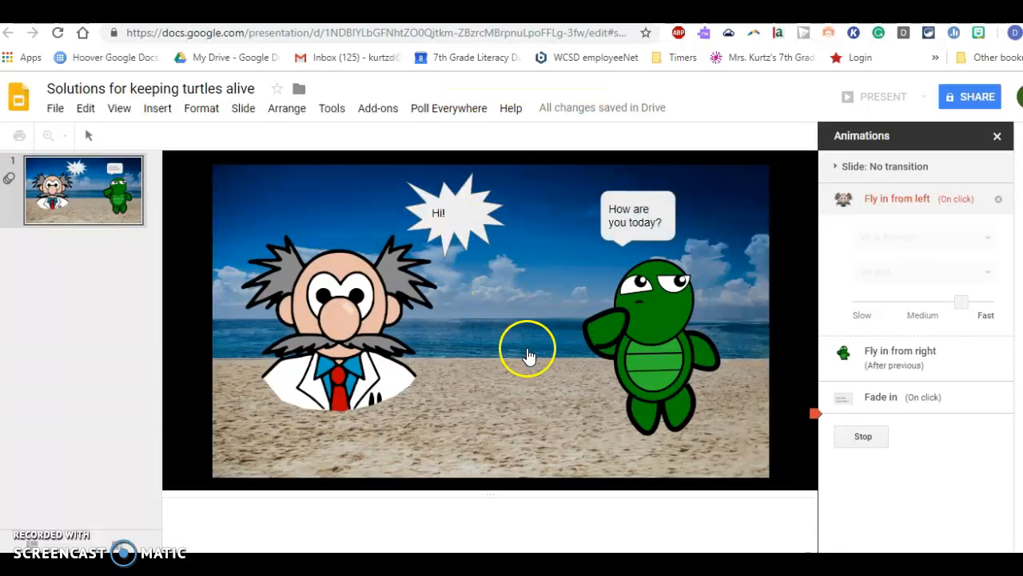
Add a Fade in animation to the "Hi!" starburst and set it to start After previous.
left_click(470, 205)
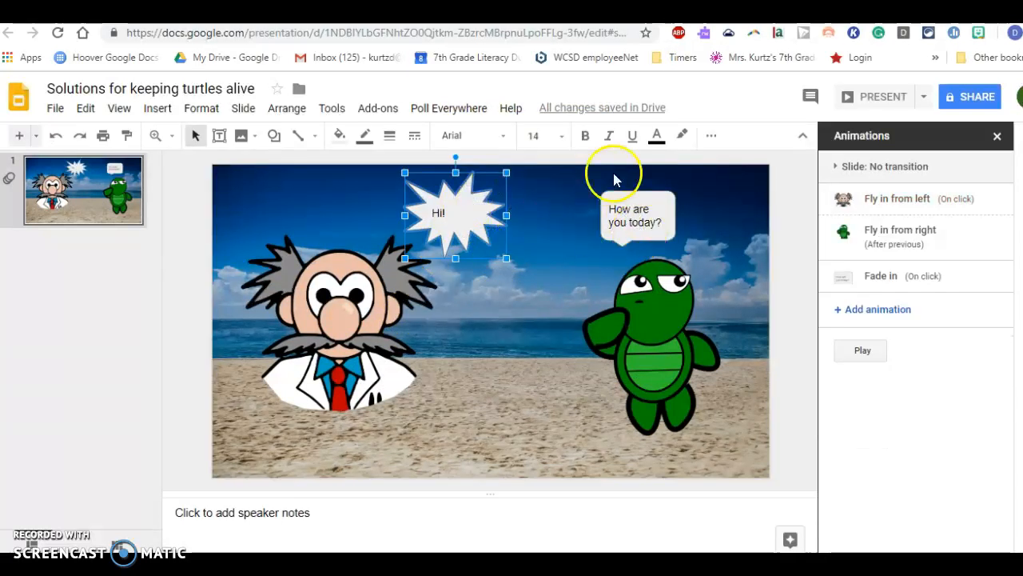
left_click(874, 310)
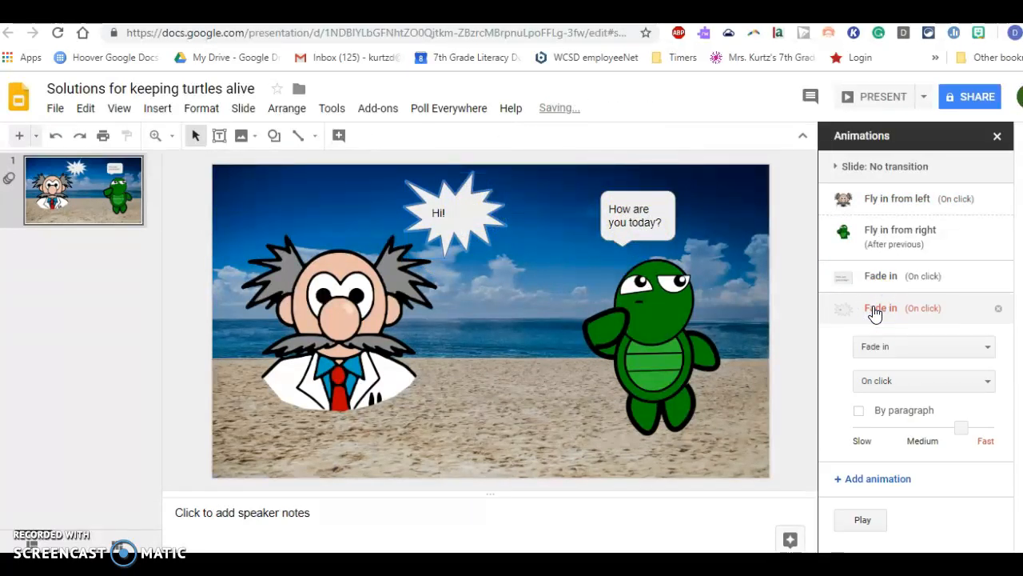
left_click(889, 382)
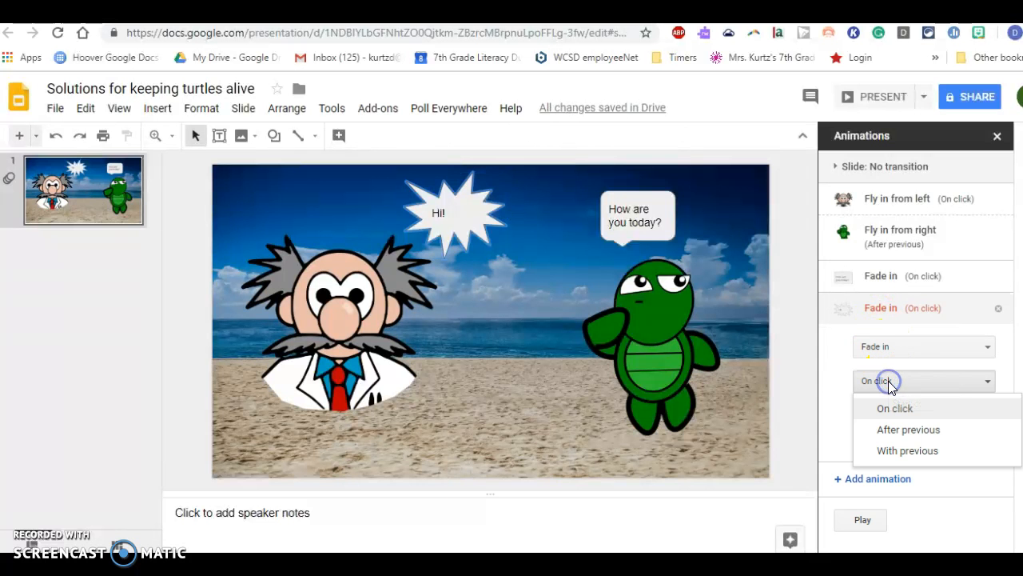
left_click(891, 427)
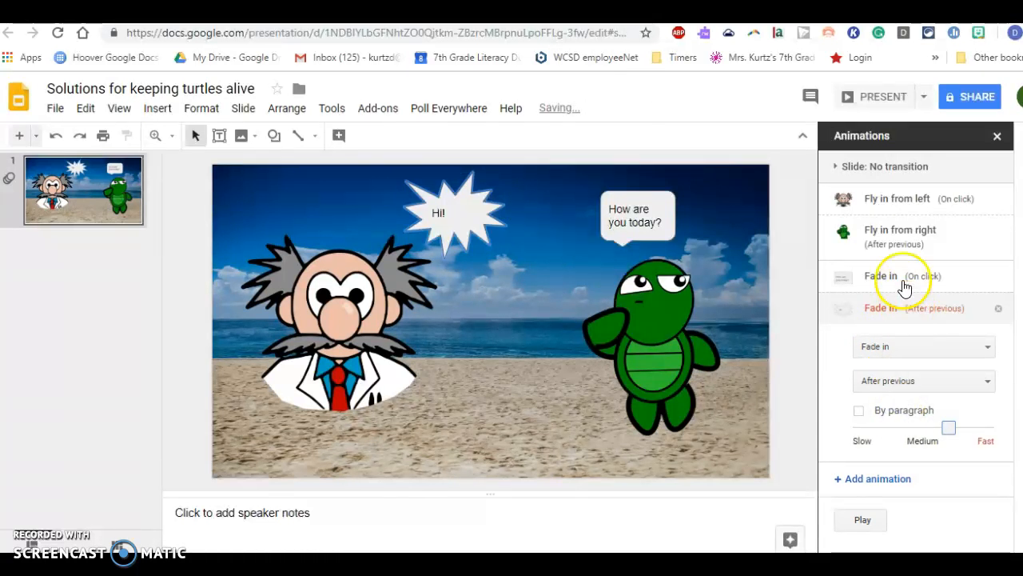
Reorder the "Hi!" starburst's Fade in animation so it plays between the scientist's and the turtle's animations.
left_click(903, 238)
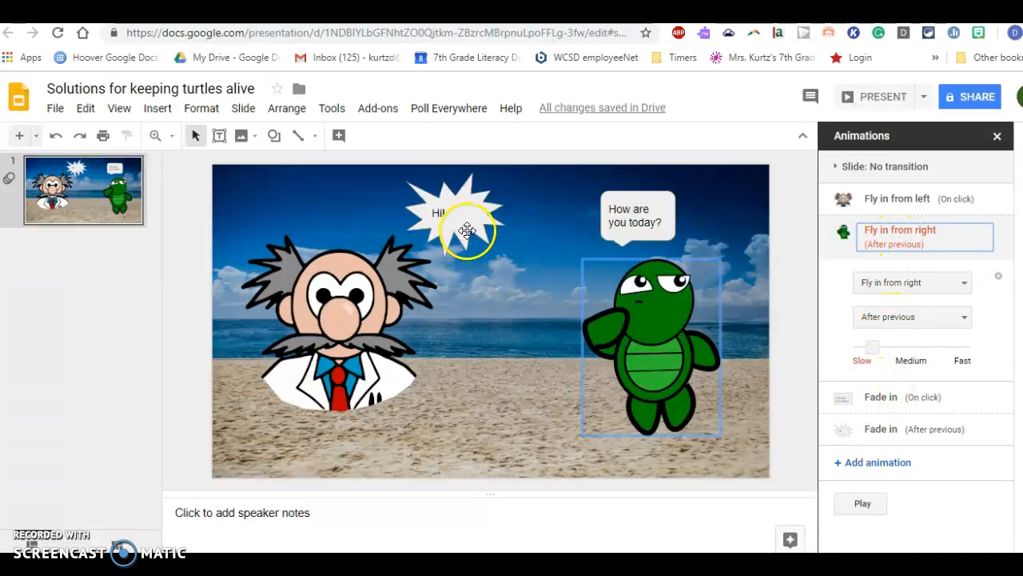
left_click(467, 231)
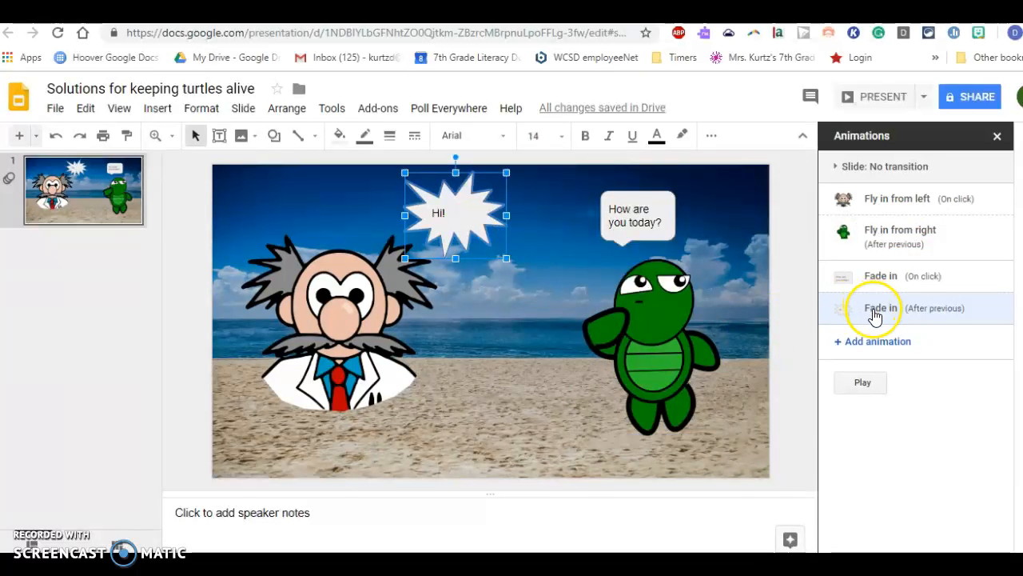
left_click_drag(875, 317, 878, 231)
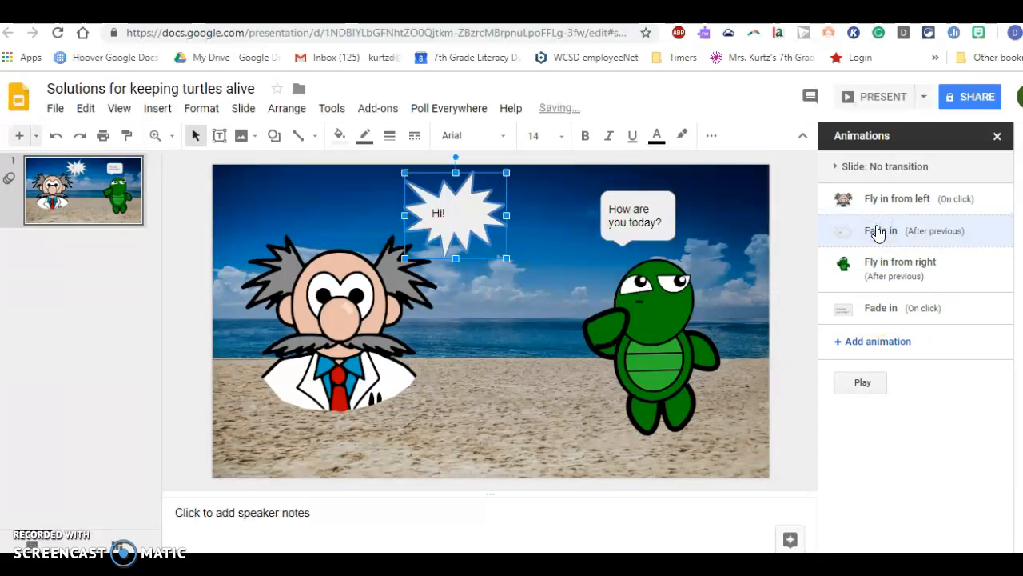
Preview the full animation sequence, advancing through to the turtle's speech bubble.
left_click(867, 384)
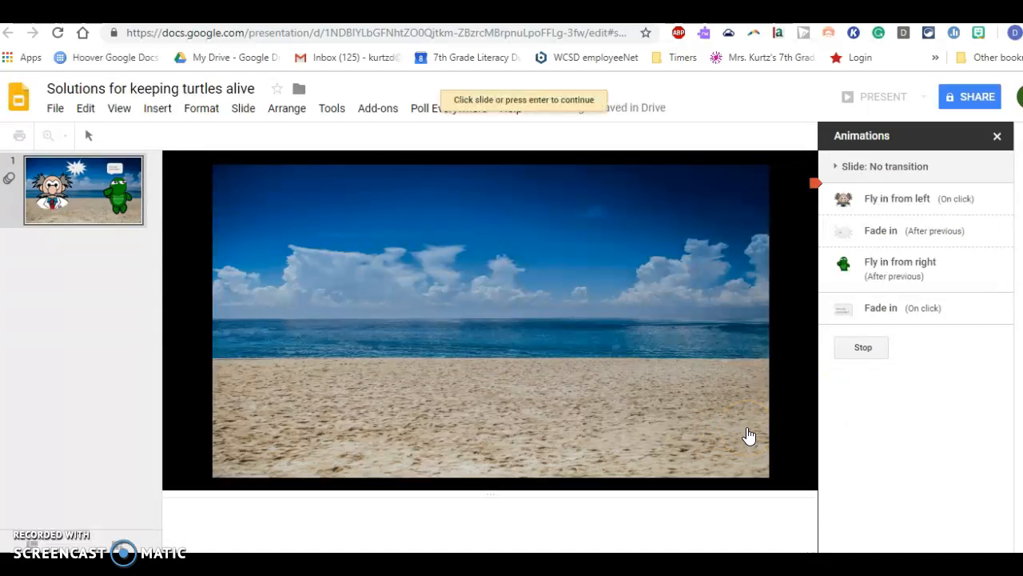
left_click(747, 433)
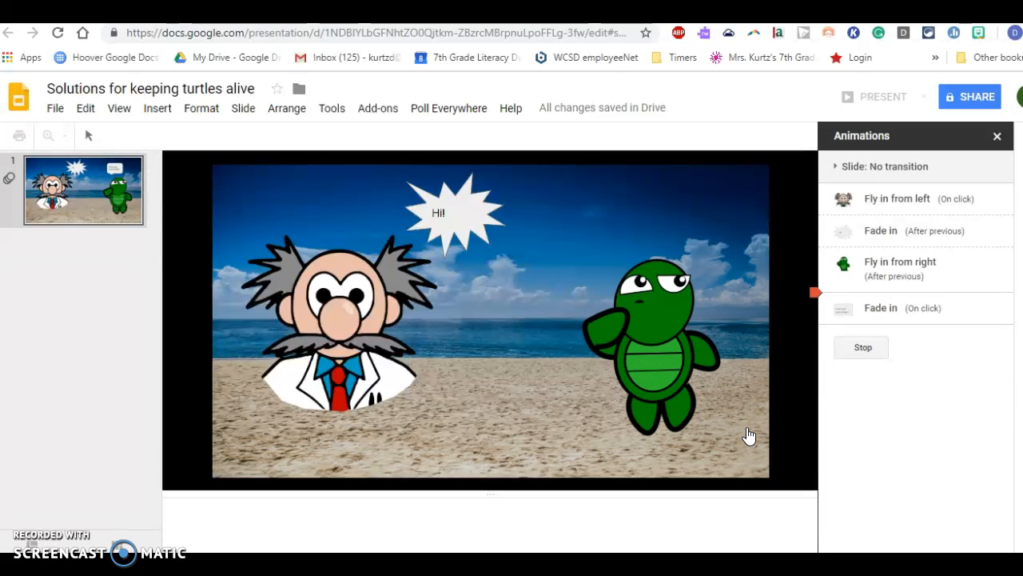
left_click(749, 436)
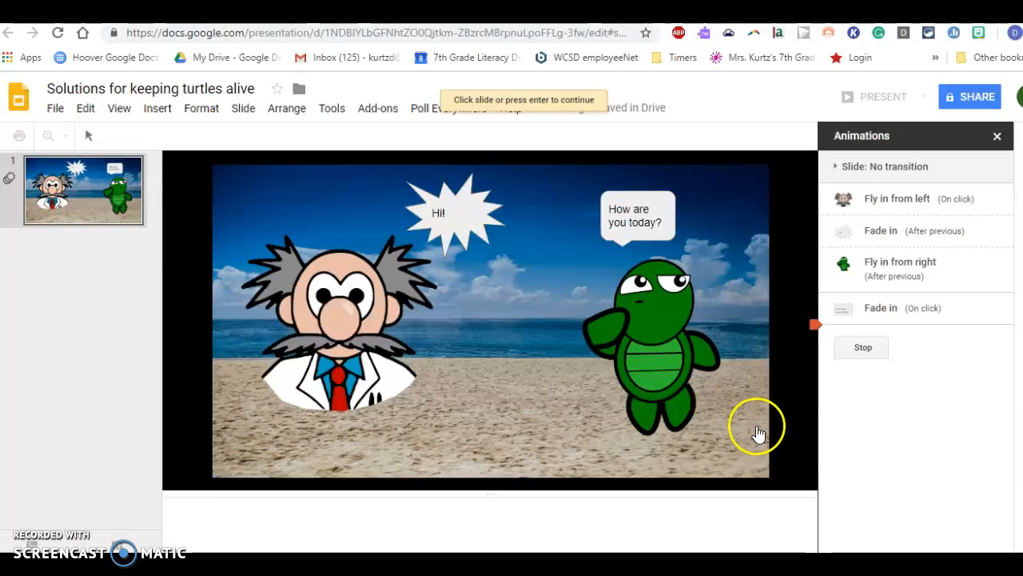
Stop the running animation preview and set the beach scene slide's transition to Dissolve.
left_click(854, 169)
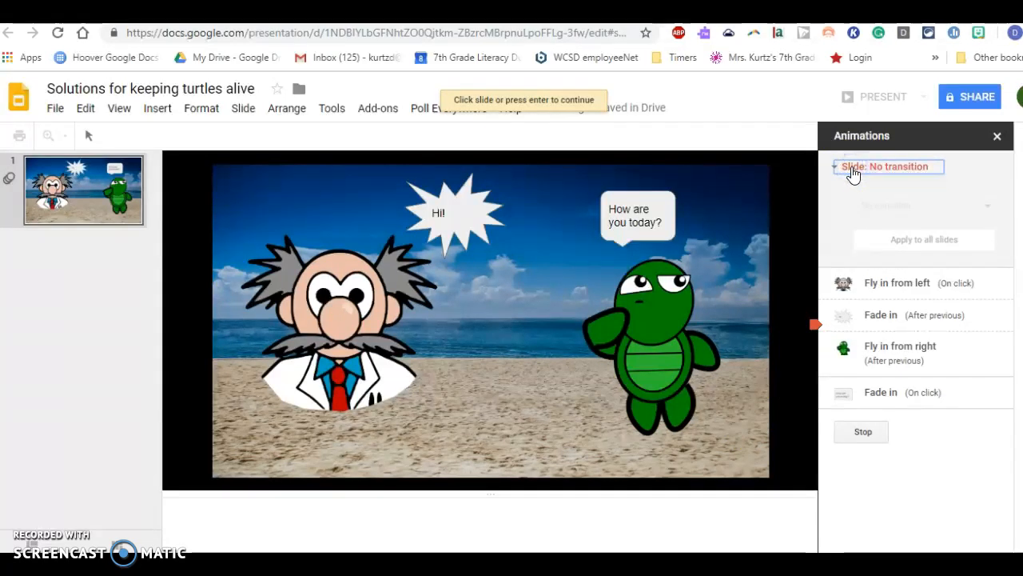
left_click(853, 170)
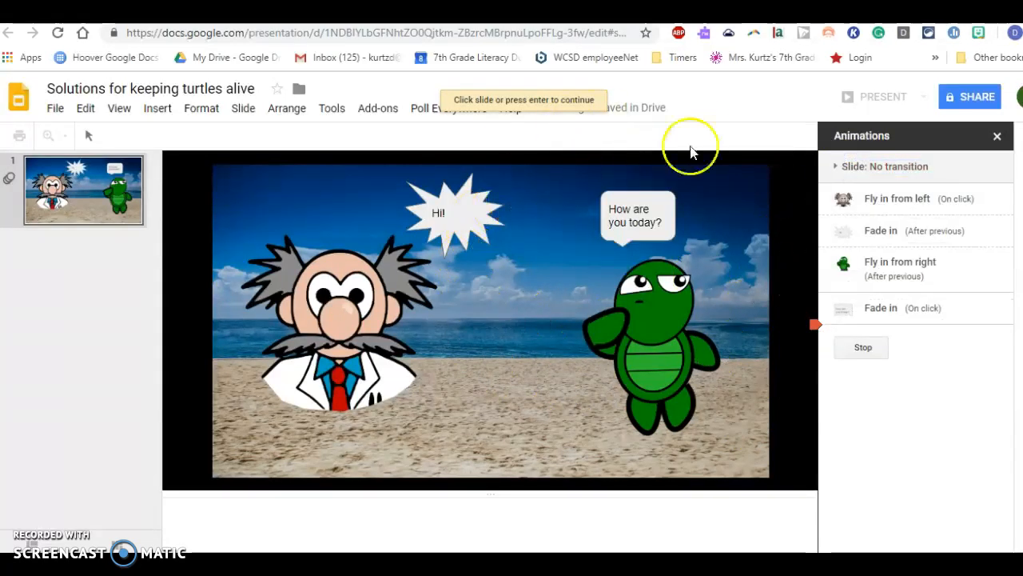
left_click(899, 169)
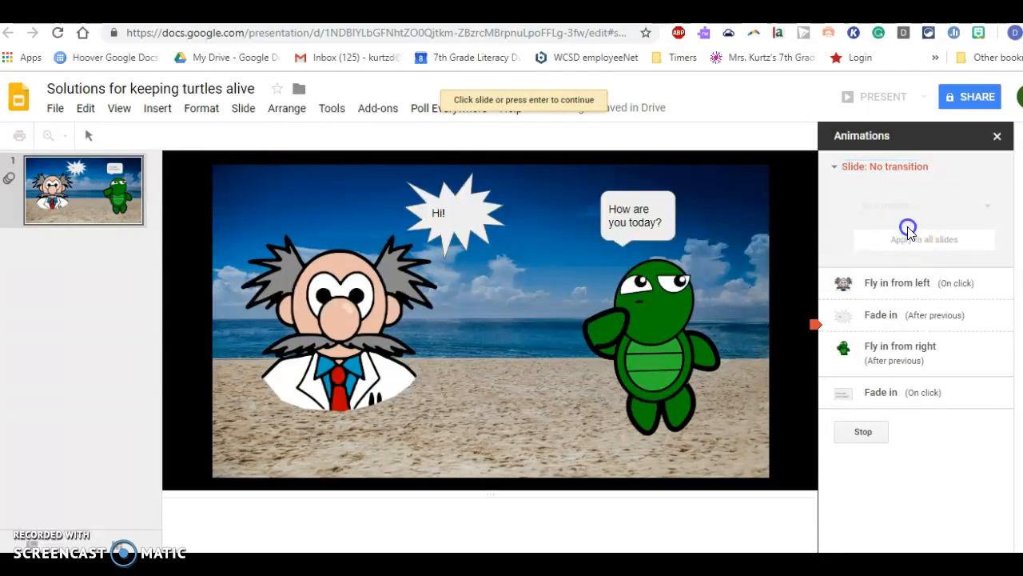
left_click(767, 206)
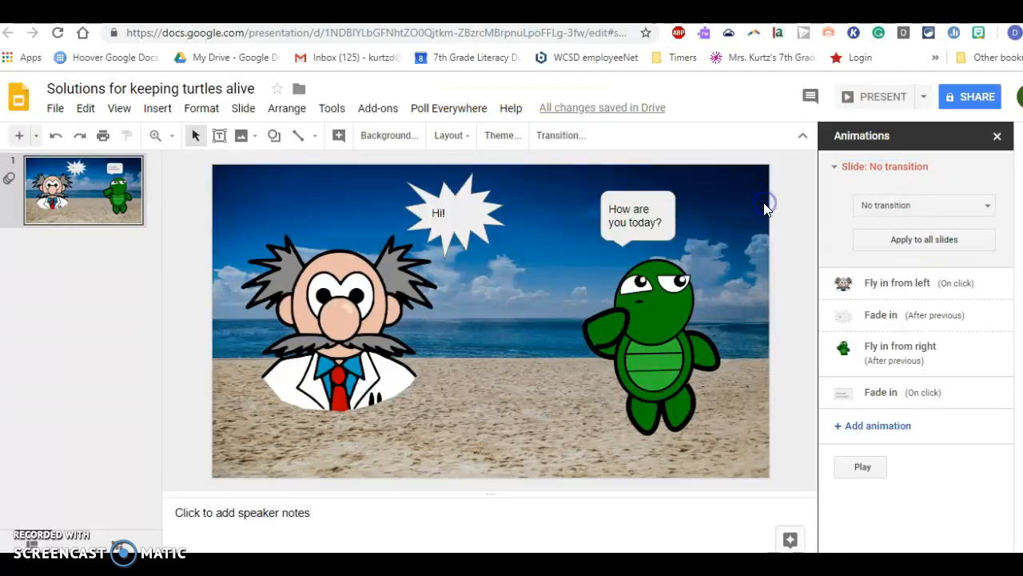
left_click(898, 207)
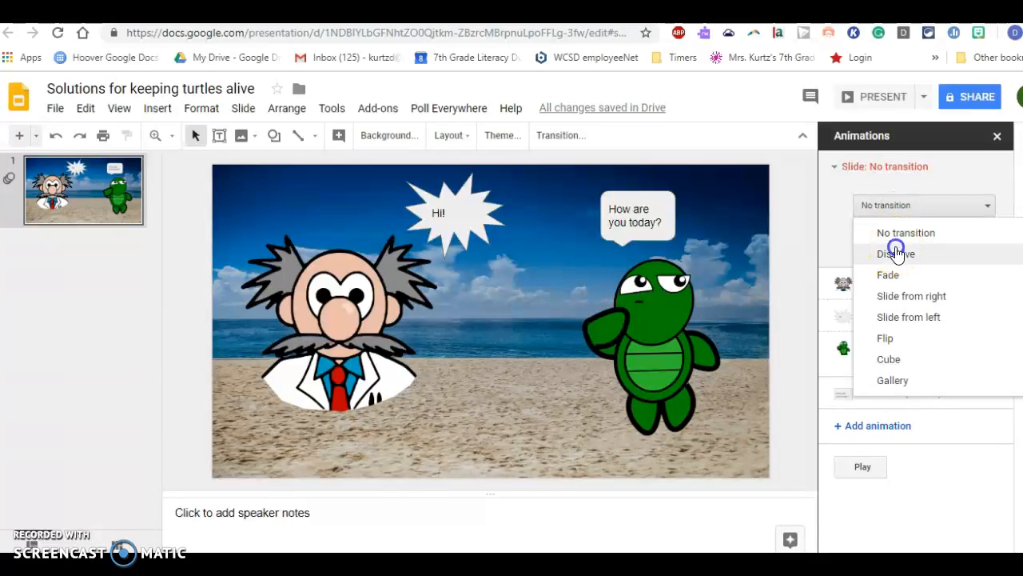
left_click(896, 254)
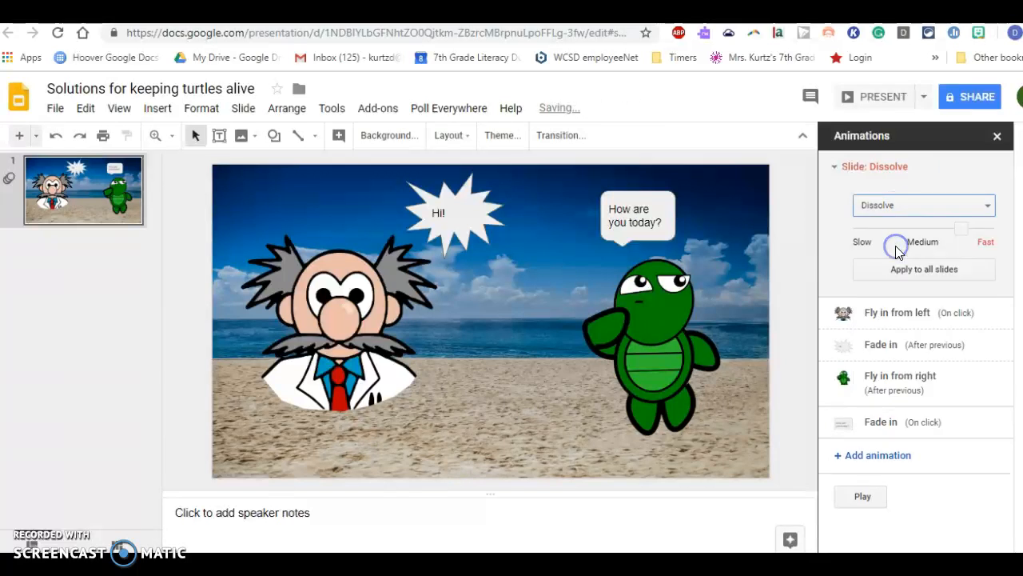
Preview the beach scene's Dissolve transition and advance through all its animations, ending the preview after the turtle's speech bubble.
left_click(873, 494)
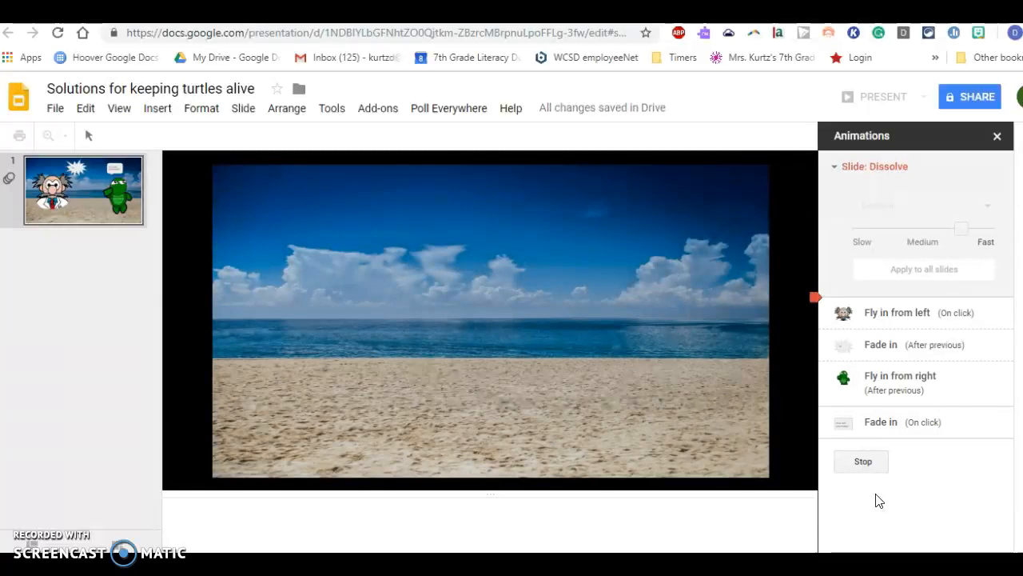
left_click(721, 454)
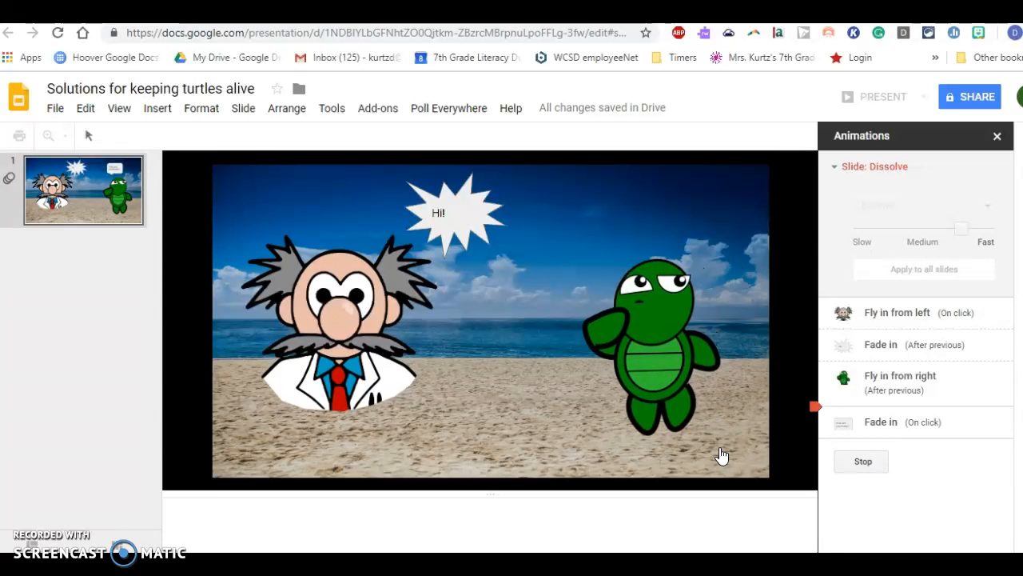
left_click(721, 454)
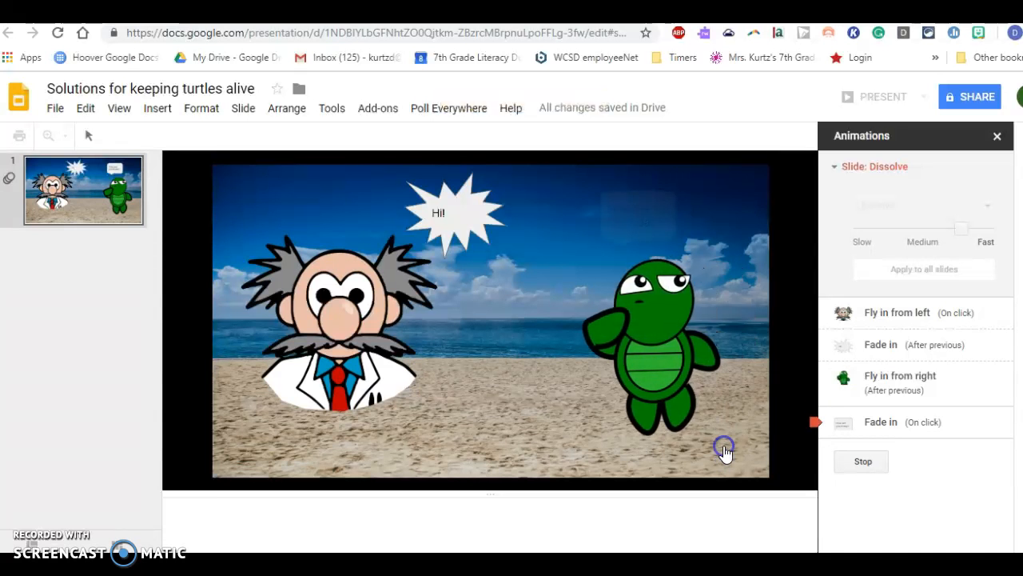
left_click(855, 463)
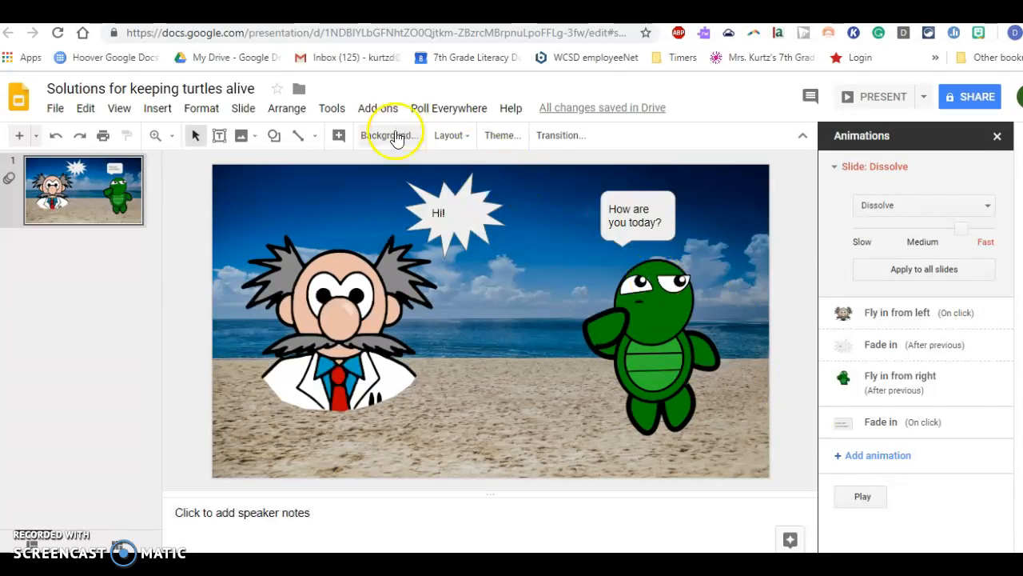
Add a new slide after the beach scene and set its transition to Slide from right.
left_click(244, 109)
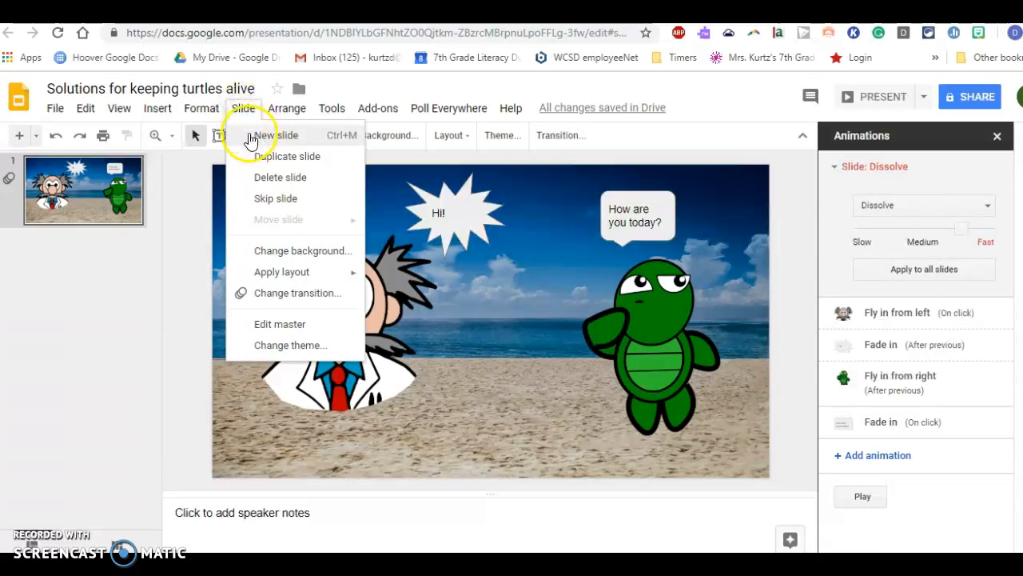
left_click(249, 137)
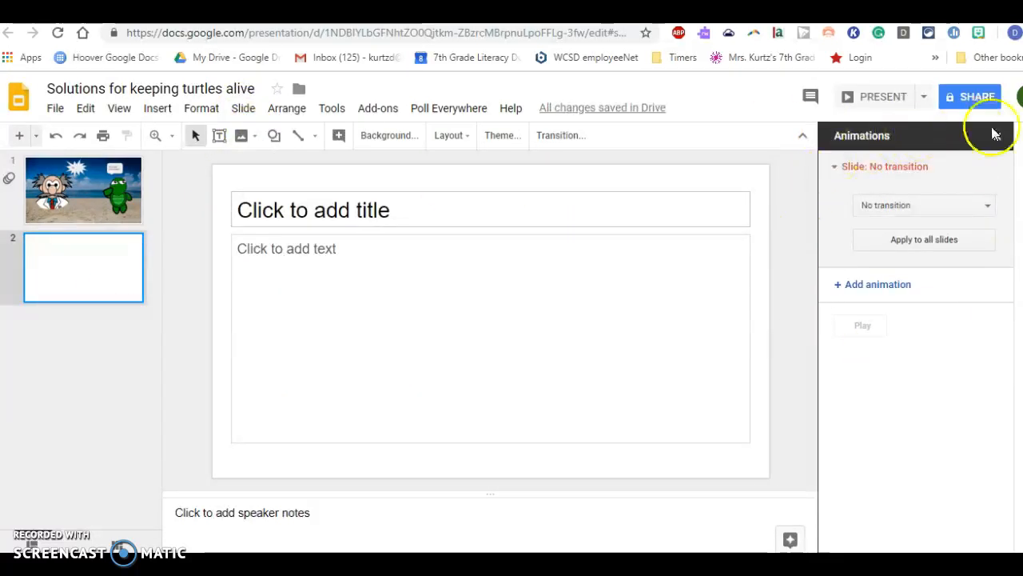
left_click(924, 206)
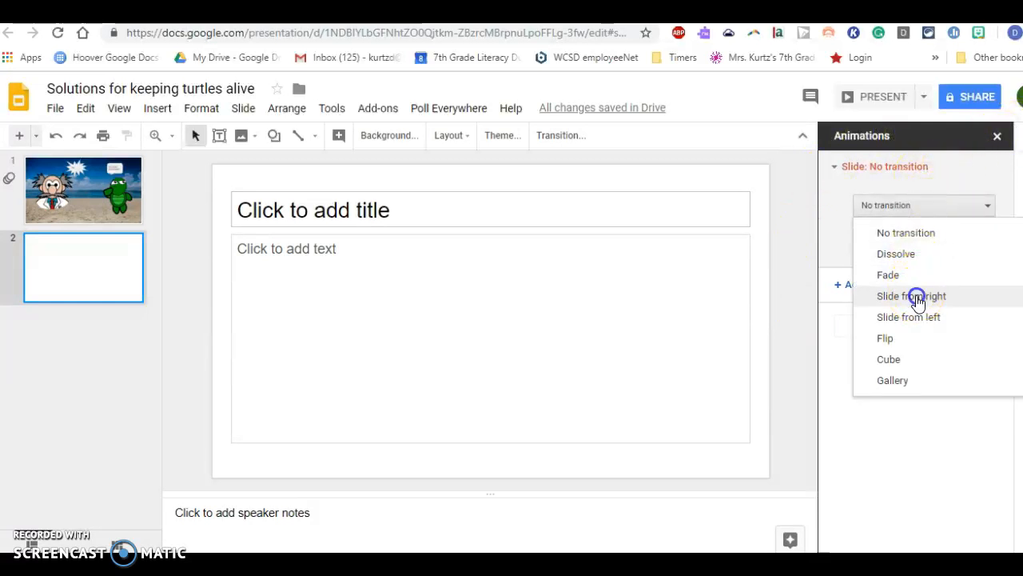
left_click(915, 298)
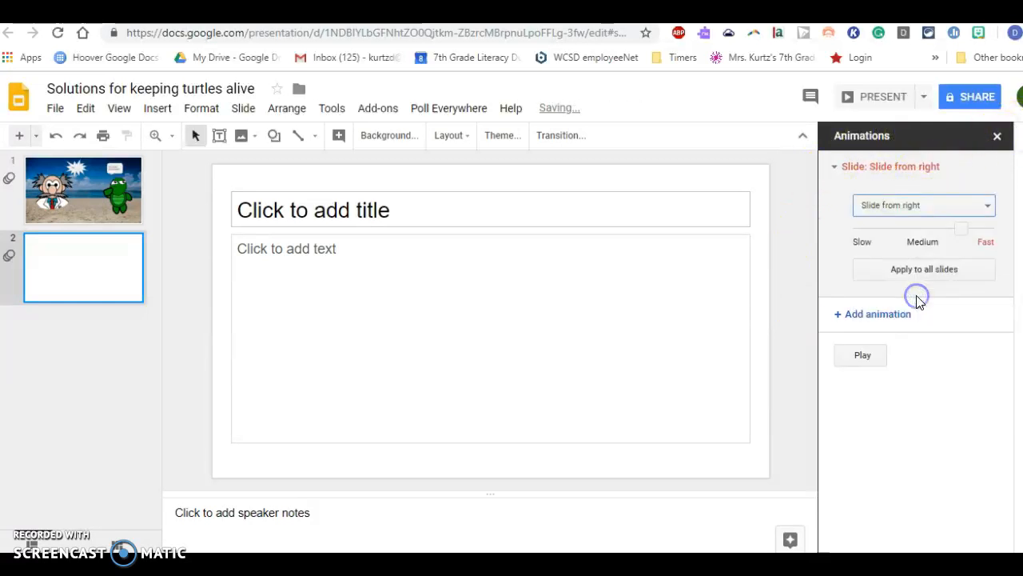
Preview the transition of the new blank slide.
left_click(875, 363)
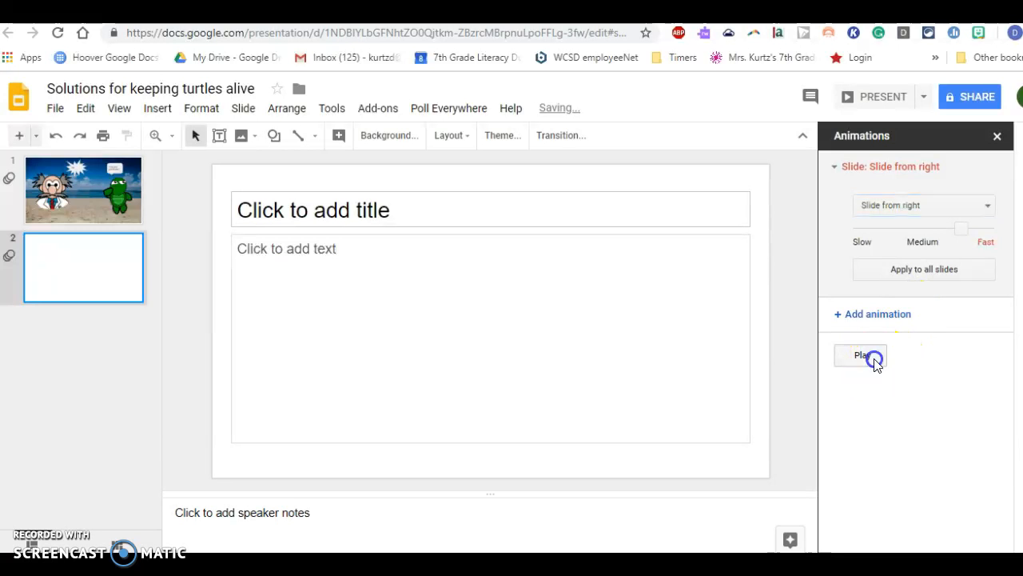